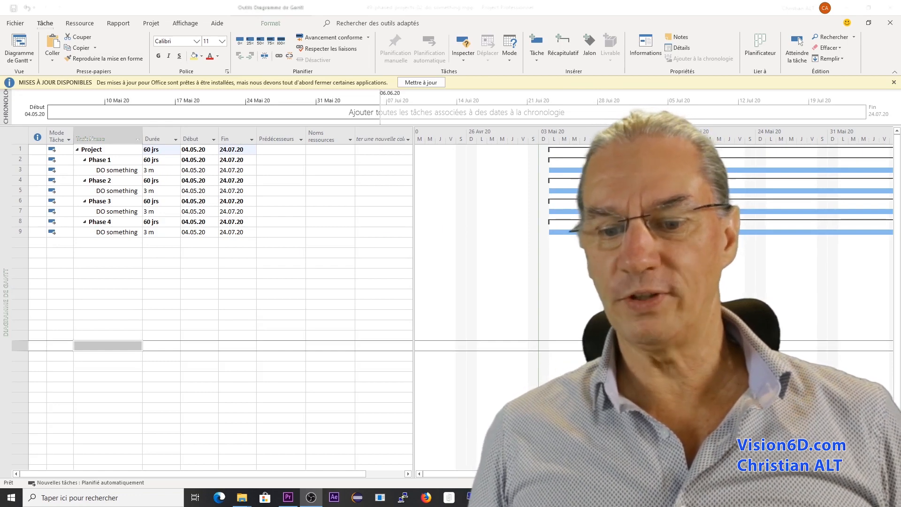
left_click_drag(530, 474, 575, 473)
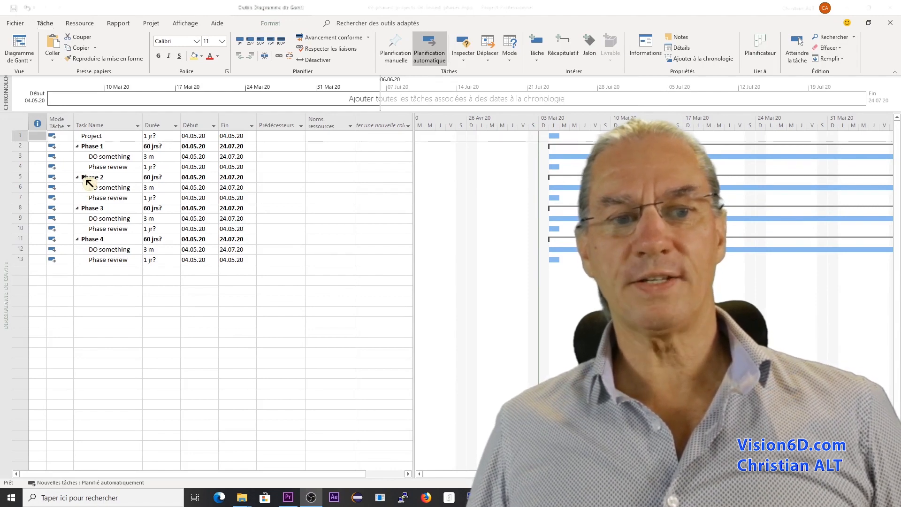
- Set the duration of the Phase review task in each of the four phases to 4 hours
left_click(151, 166)
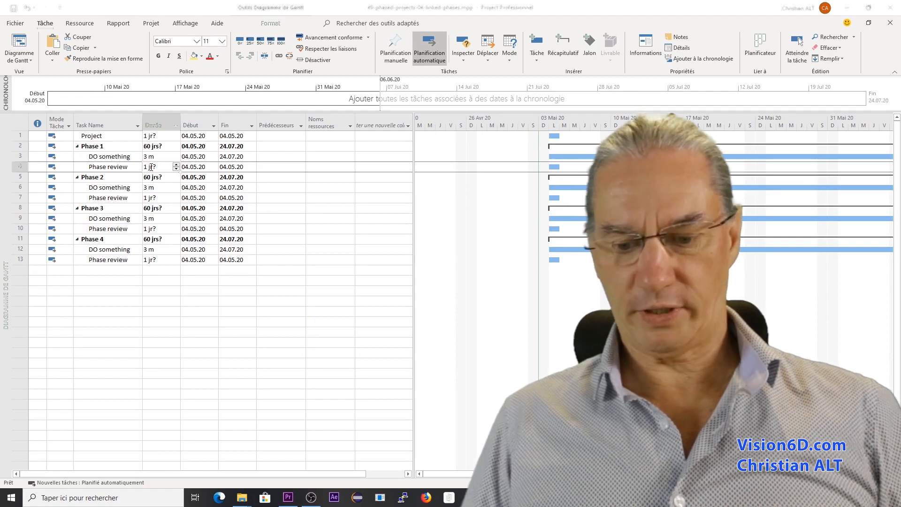
key("BackSpace")
type("4h")
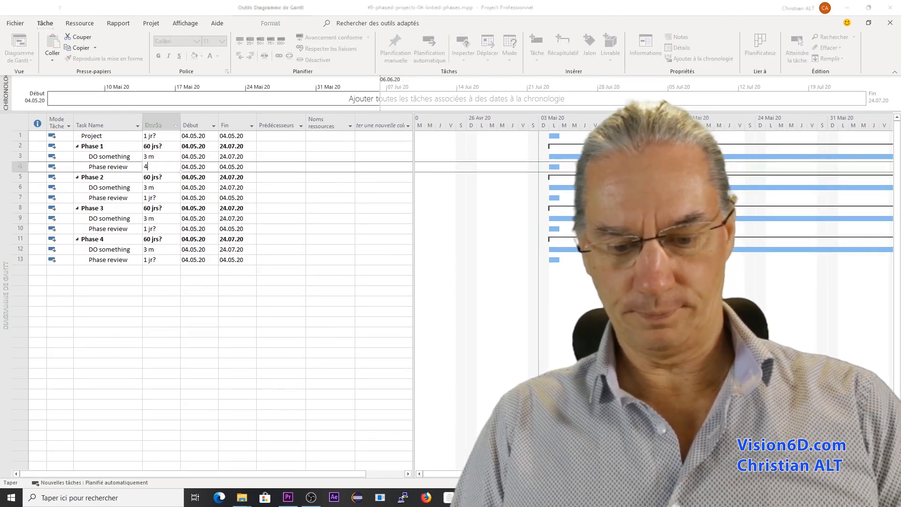
key("Return")
left_click(149, 197)
type("4h")
left_click(146, 229)
type("4h")
key("Return")
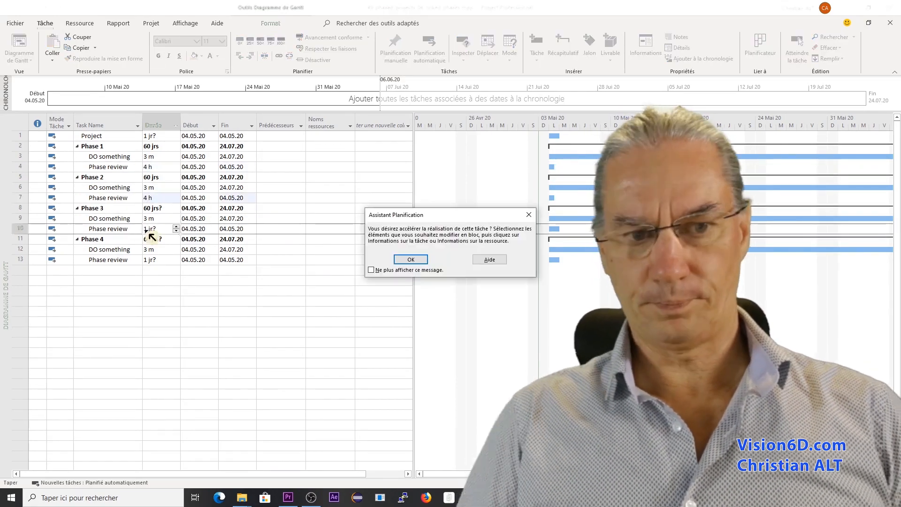
key("Return")
left_click(151, 260)
type("4h")
key("Return")
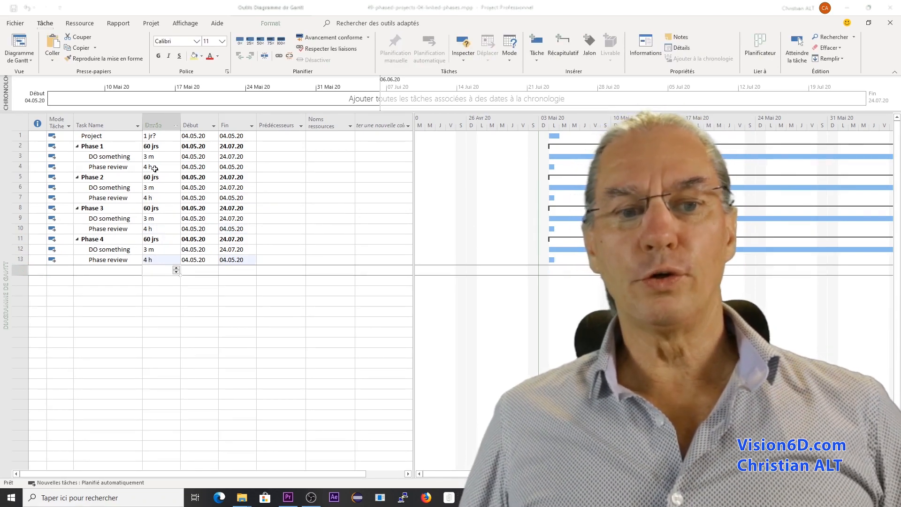
- Set task 3 as the predecessor of the Phase review task in Phase 1
left_click(271, 167)
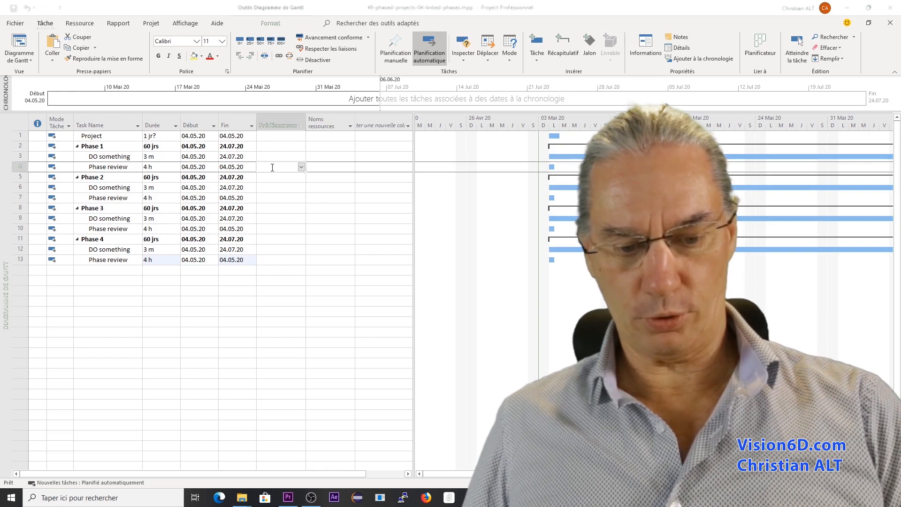
type("3")
key("Return")
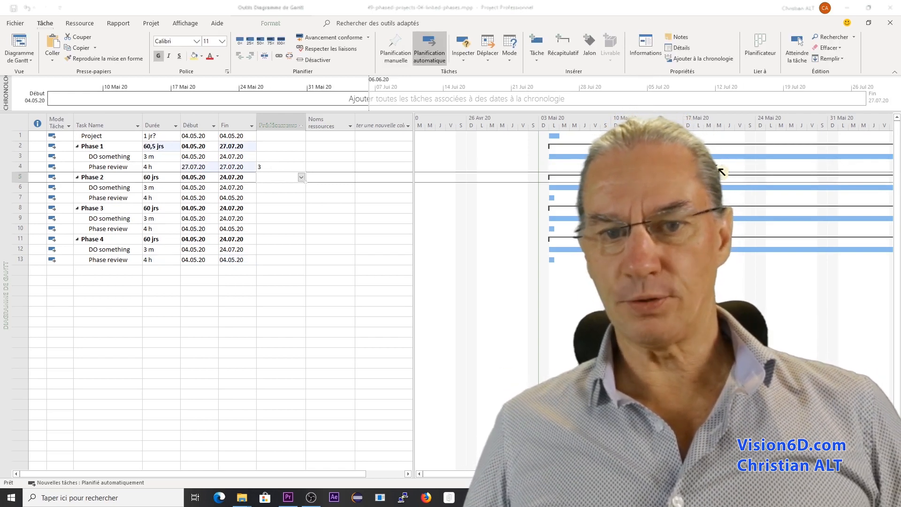
- Link the DO something task of Phase 2 to the Phase 1 review, task 4, as its predecessor
left_click(371, 99)
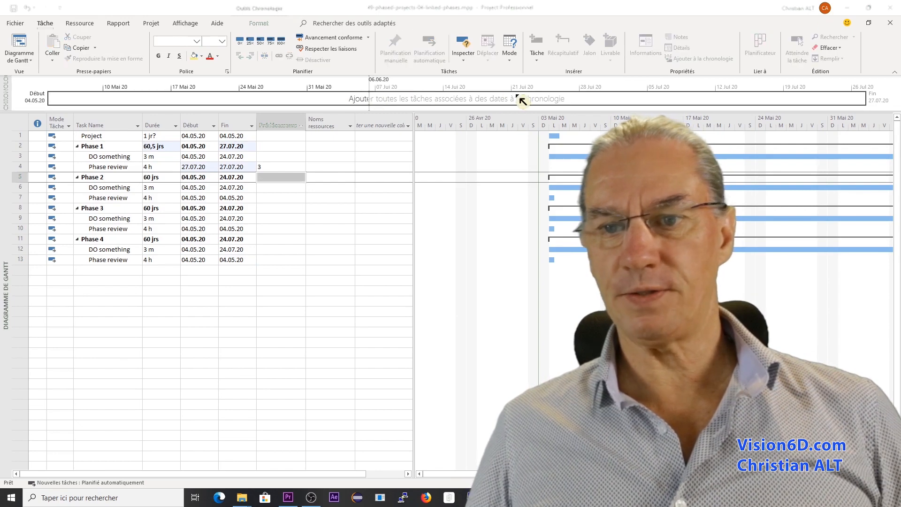
left_click_drag(522, 100, 898, 99)
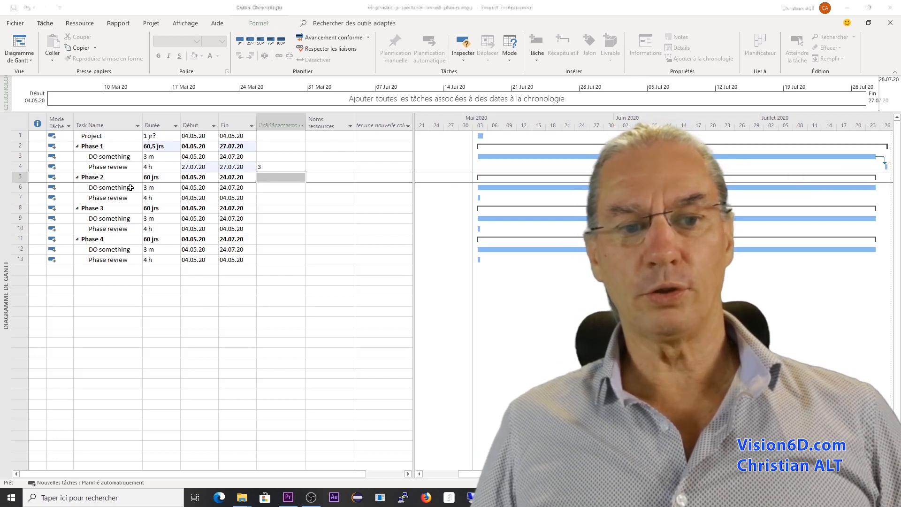
left_click(274, 187)
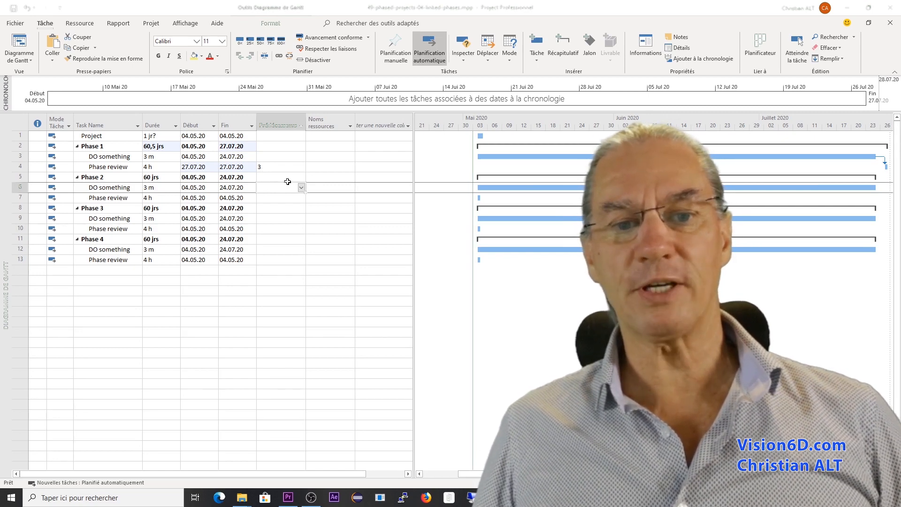
left_click(301, 188)
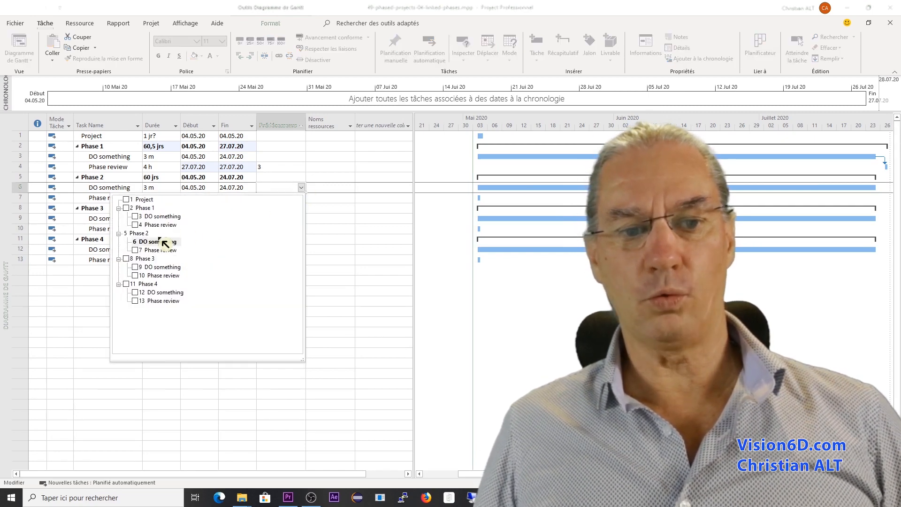
left_click(135, 225)
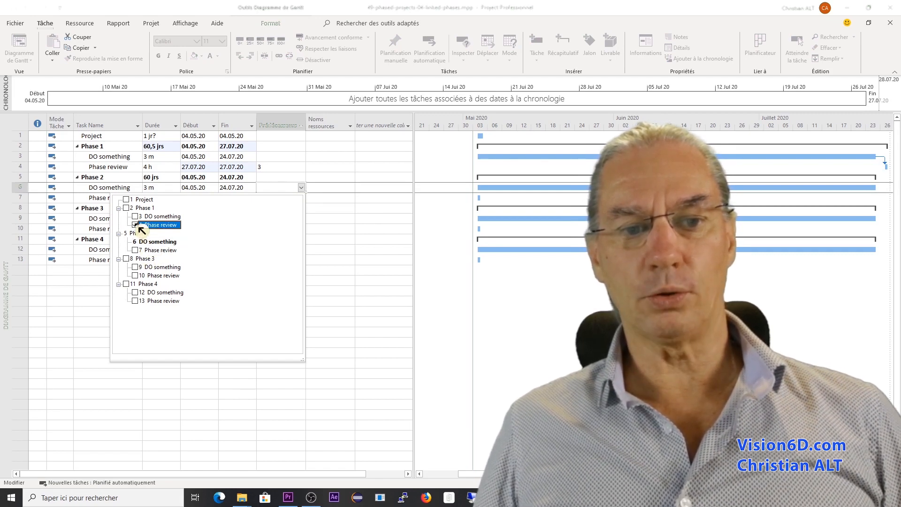
left_click(340, 260)
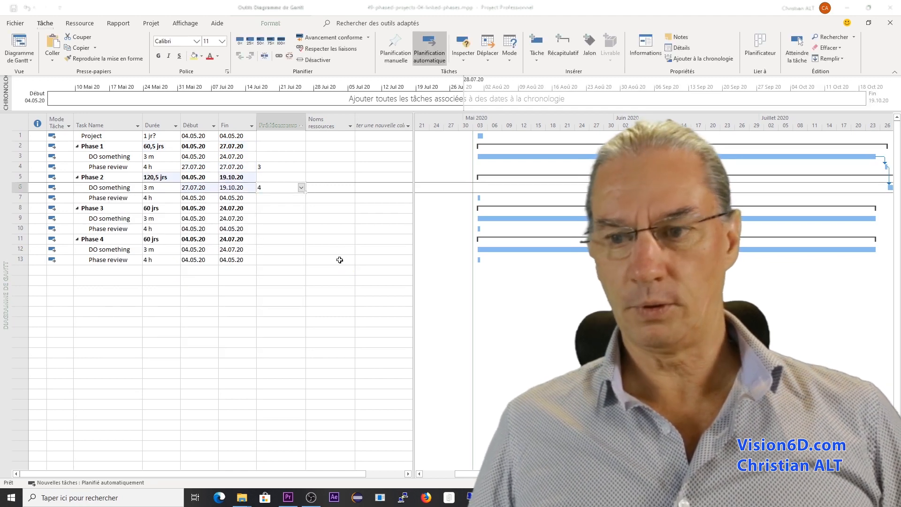
key("Down")
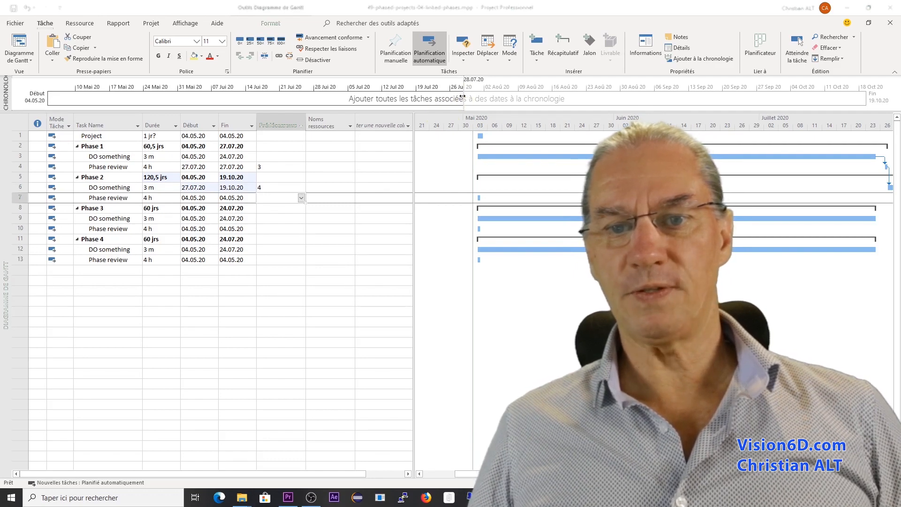
left_click_drag(462, 97, 900, 105)
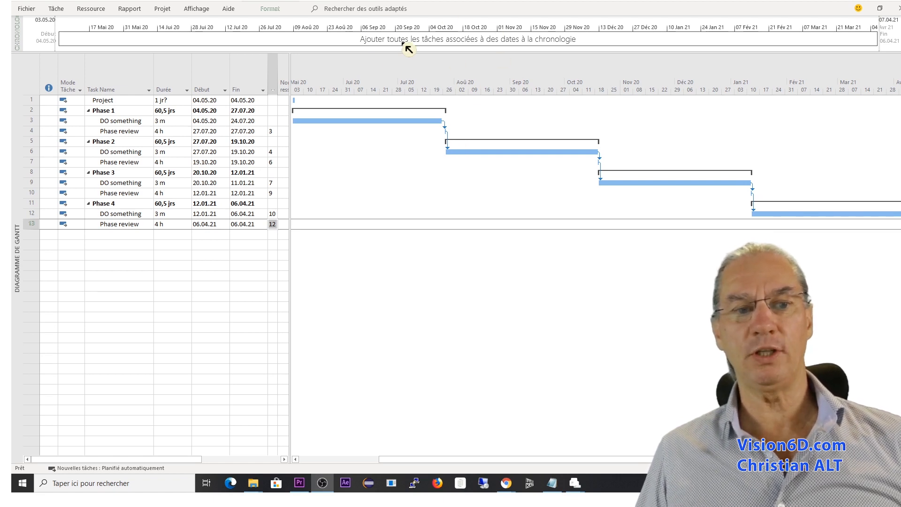
- Add the Phase 1 summary task to the timeline
left_click(110, 111)
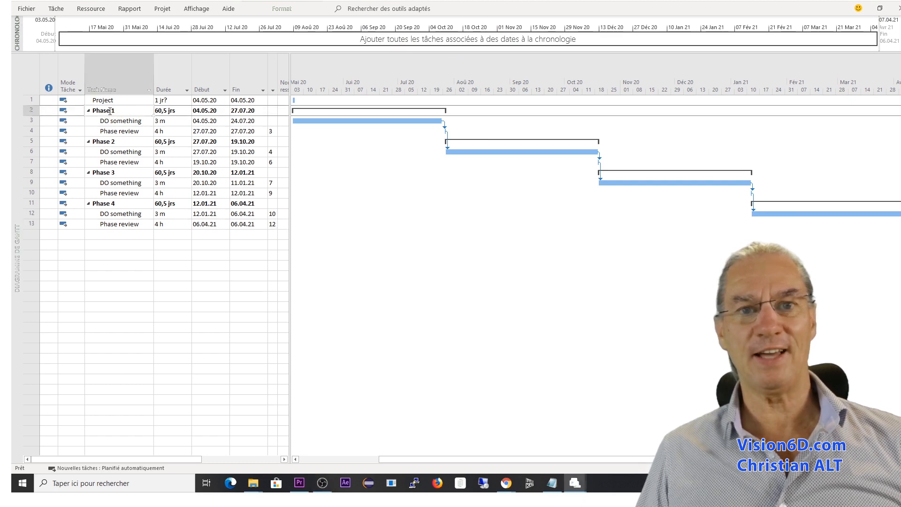
right_click(111, 112)
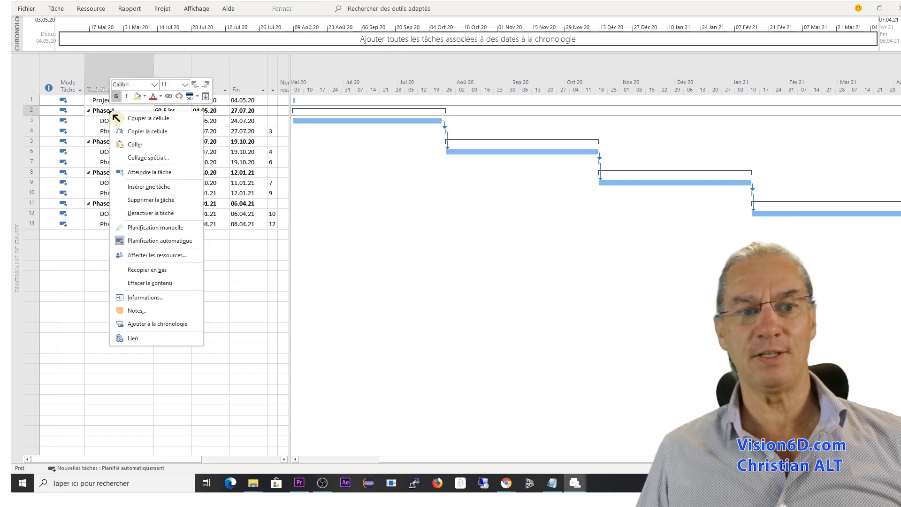
left_click(153, 324)
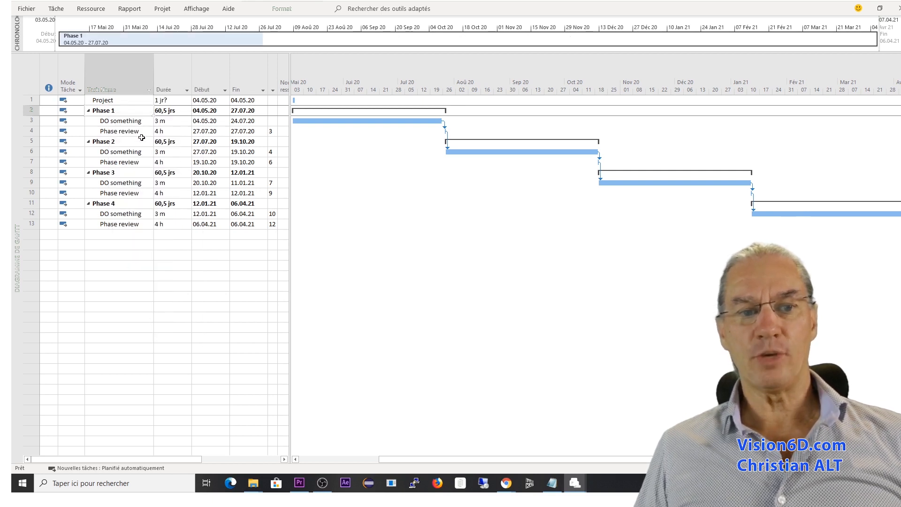
- Turn on timeline display for the Phase 2 summary task in its task information
left_click(113, 142)
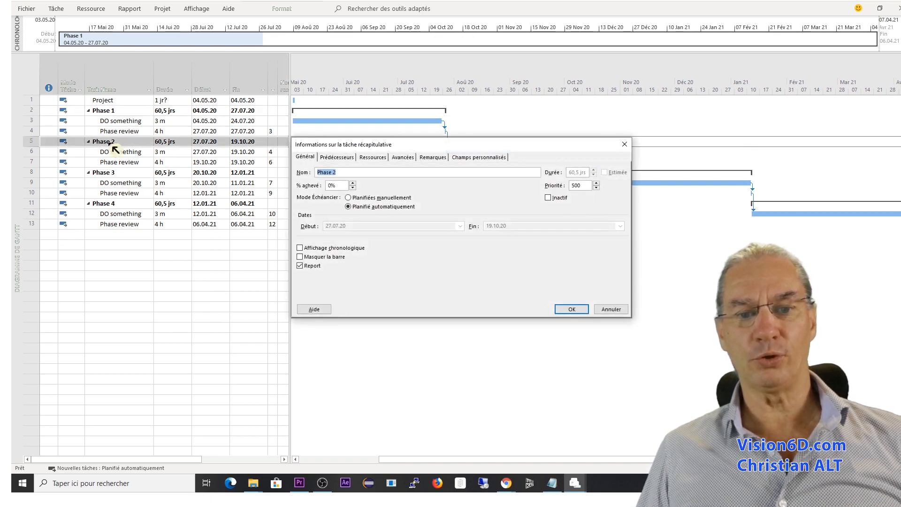
left_click(304, 251)
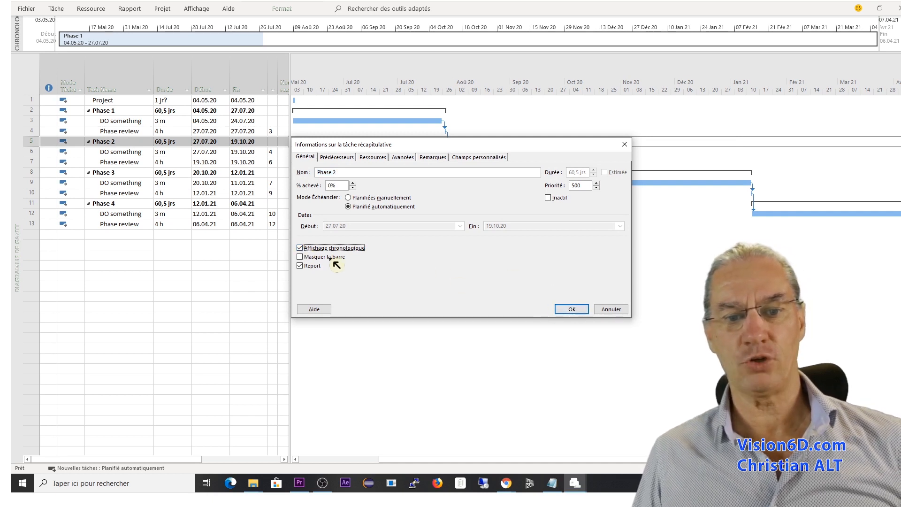
left_click(571, 309)
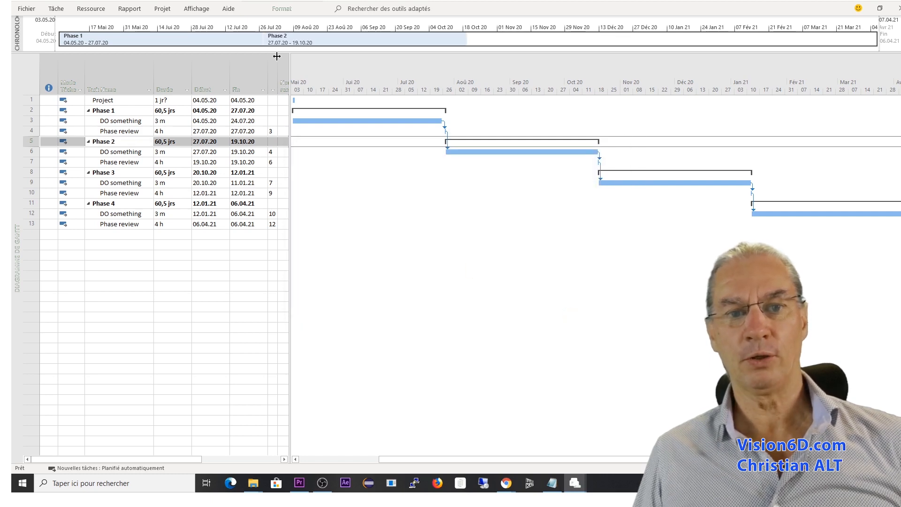
- Add the DO something tasks of Phase 3 and Phase 4 to the timeline from their Gantt bars
mouse_move(344, 48)
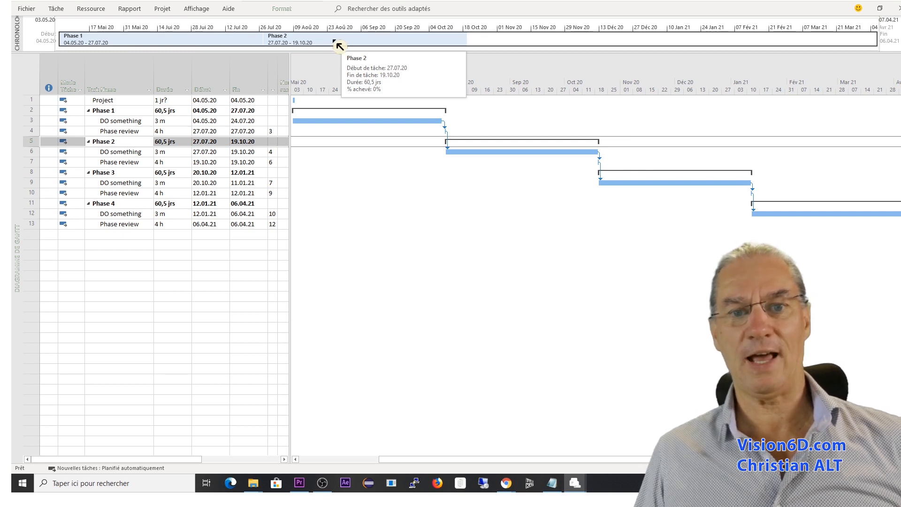
right_click(643, 184)
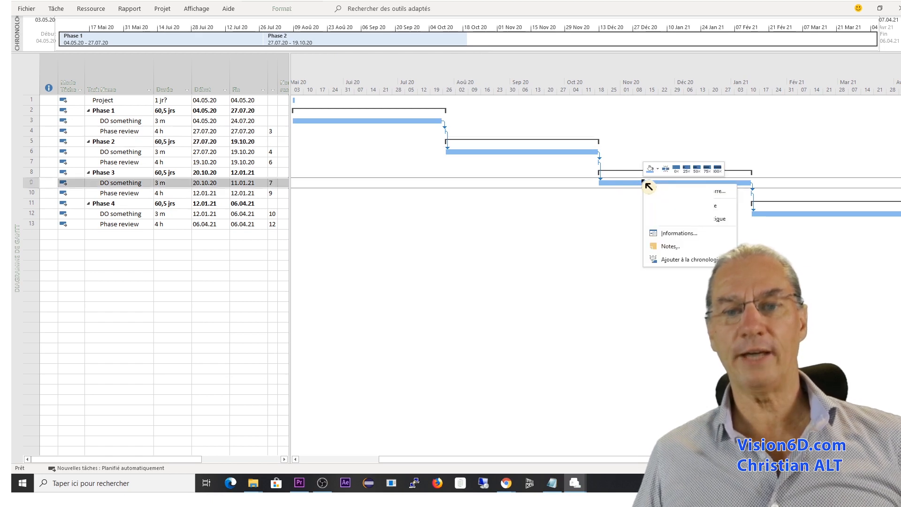
left_click(685, 260)
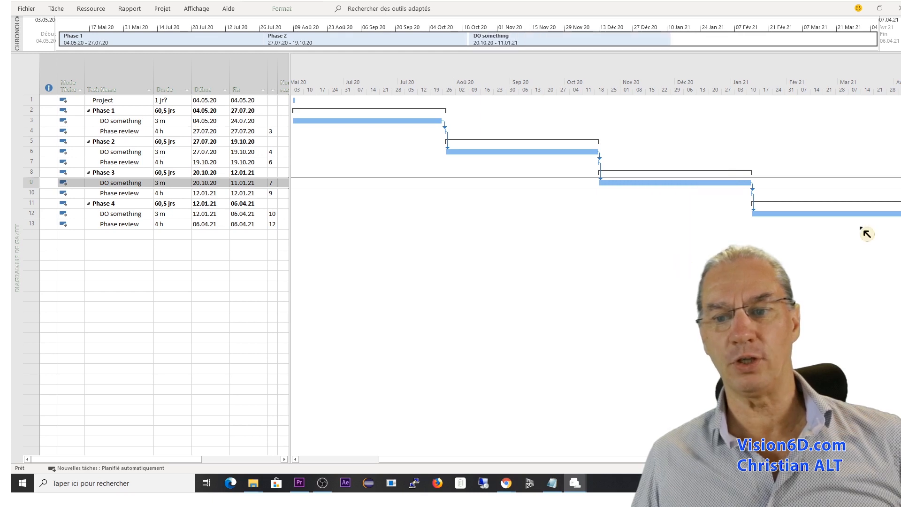
right_click(835, 215)
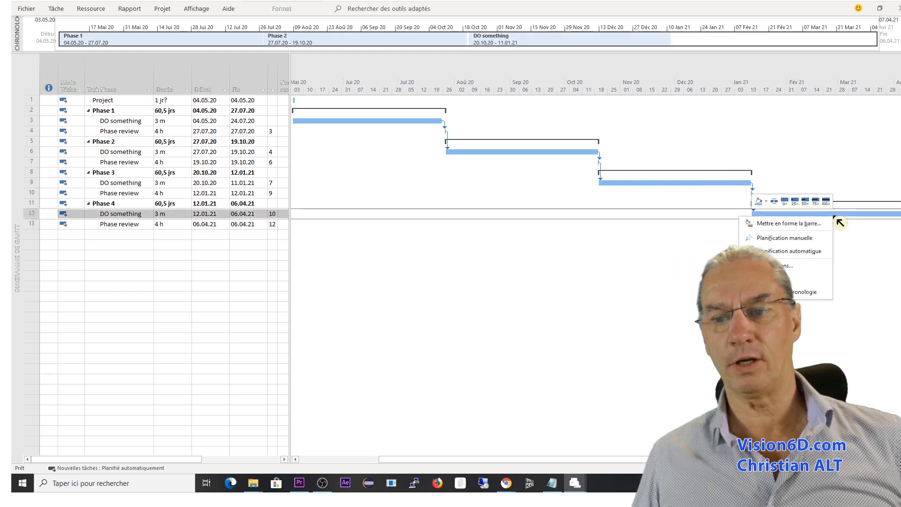
left_click(806, 292)
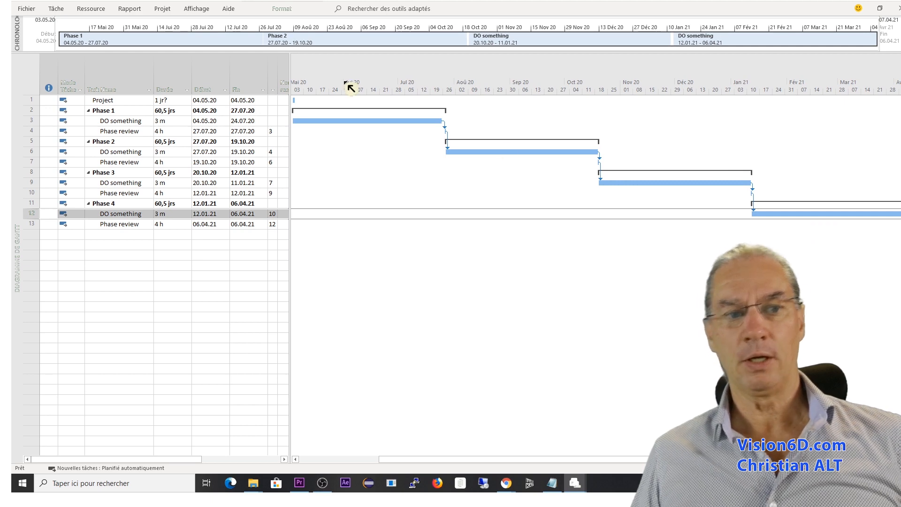
- Fill the Phase 1 timeline bar with the palest orange theme shade
mouse_move(180, 42)
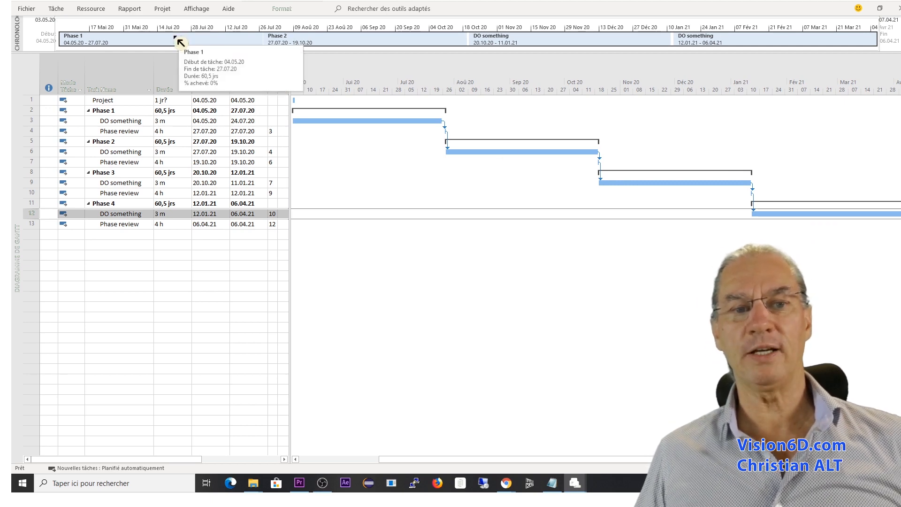
right_click(176, 37)
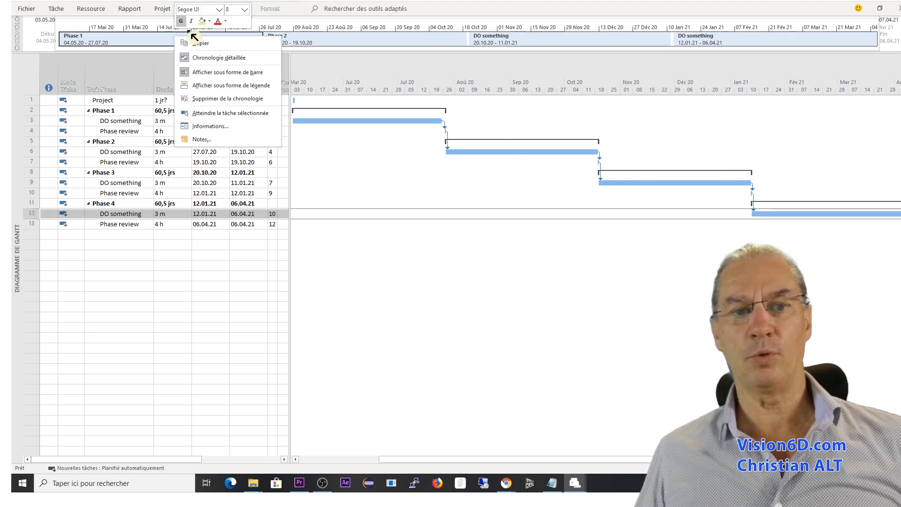
left_click(210, 22)
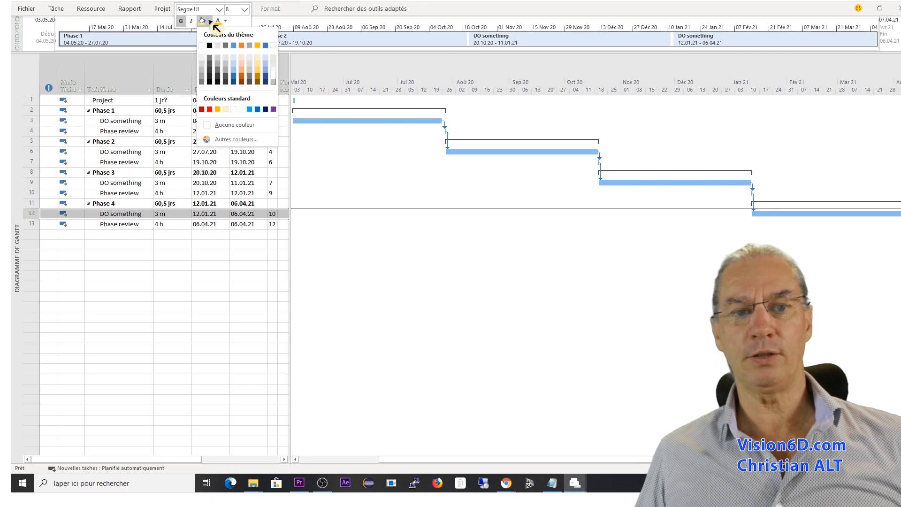
left_click(241, 54)
- Fill the Phase 2 timeline bar with a light orange theme shade, slightly darker than the Phase 1 bar
left_click(369, 44)
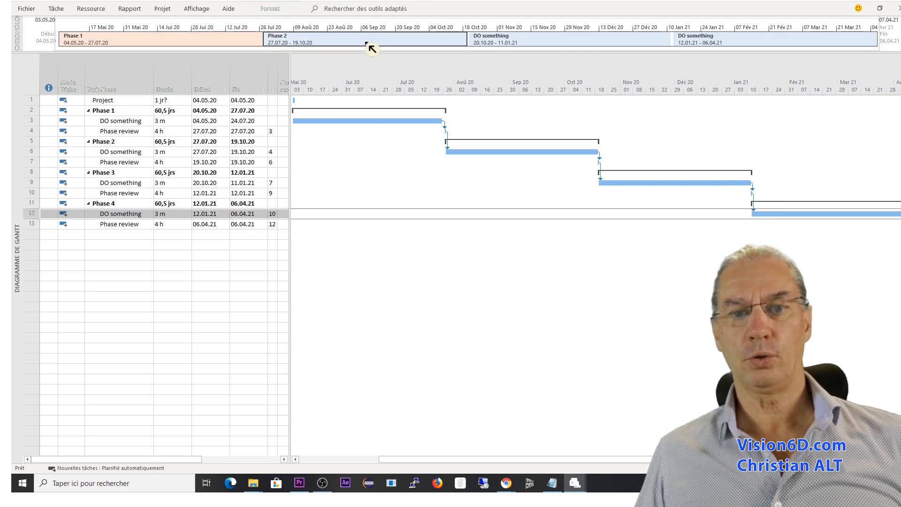
right_click(369, 43)
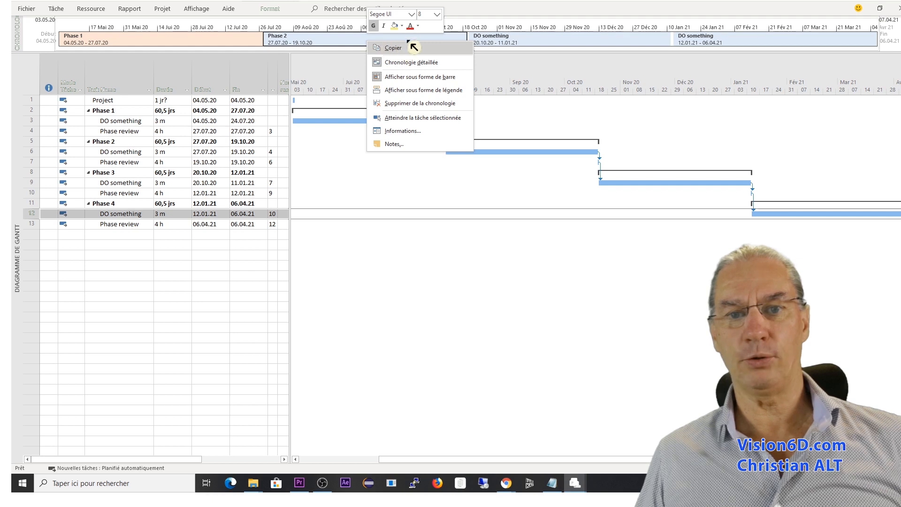
left_click(402, 27)
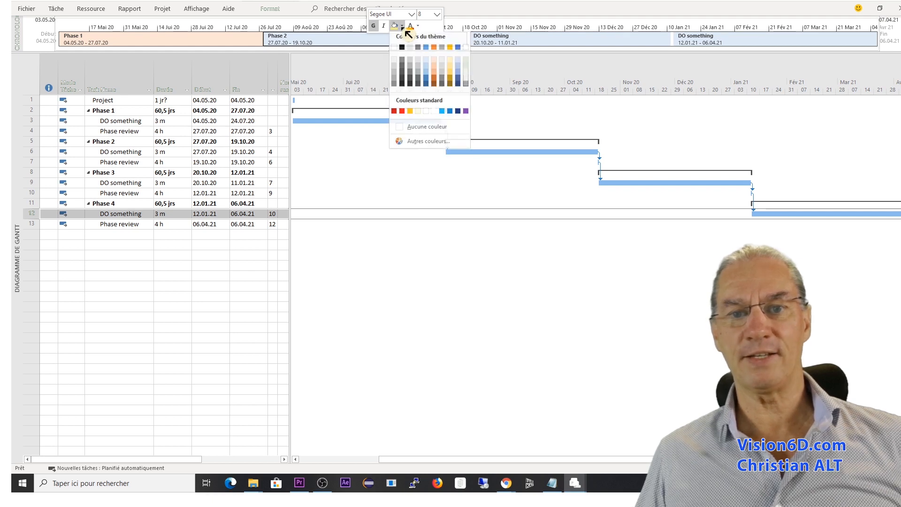
left_click(438, 73)
- Fill the DO something timeline bar that follows Phase 2 with a medium orange theme shade
right_click(565, 44)
left_click(597, 27)
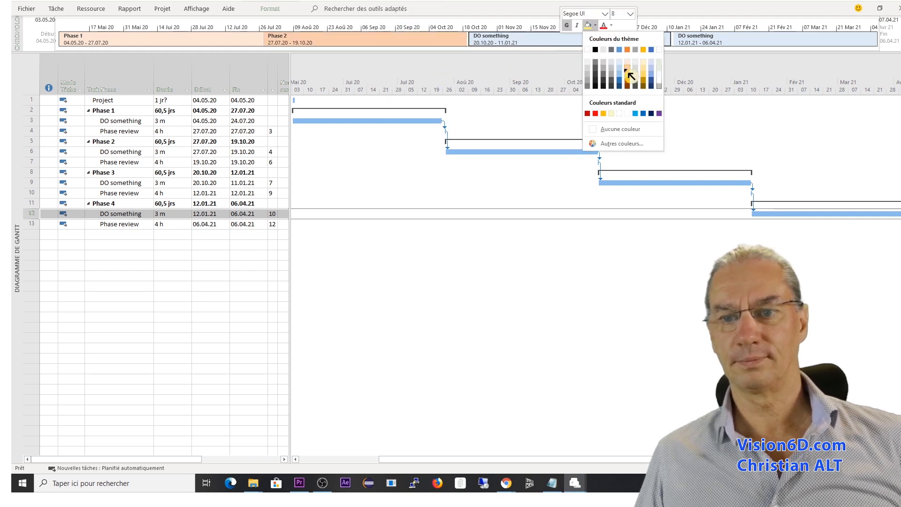
left_click(633, 73)
- Fill the last DO something timeline bar with a dark orange theme shade
right_click(735, 45)
left_click(769, 27)
left_click(805, 79)
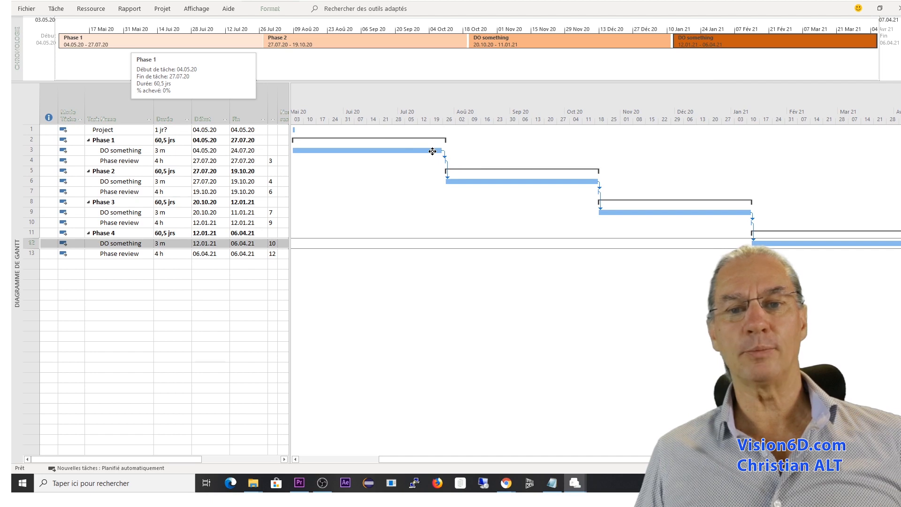
left_click(430, 64)
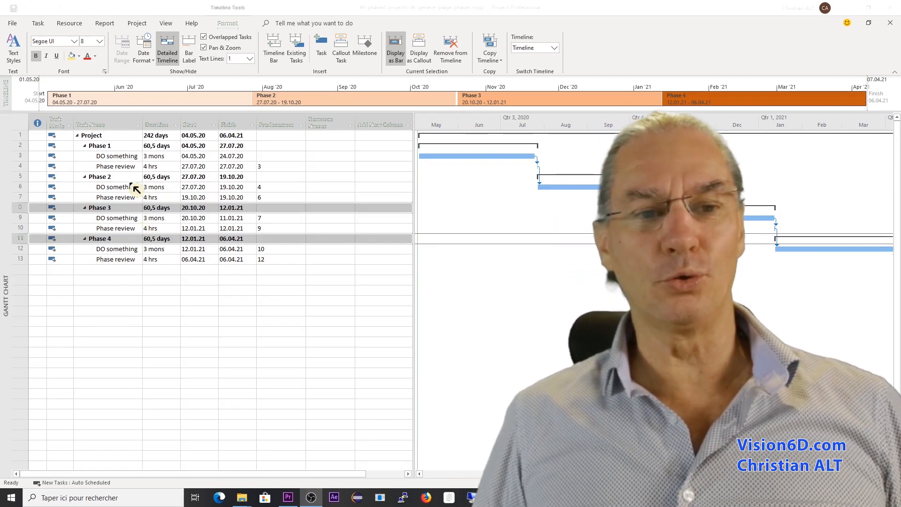
- Rename the Phase 1 summary task as "Phase politique" in the task table
left_click(113, 146)
left_click(112, 147)
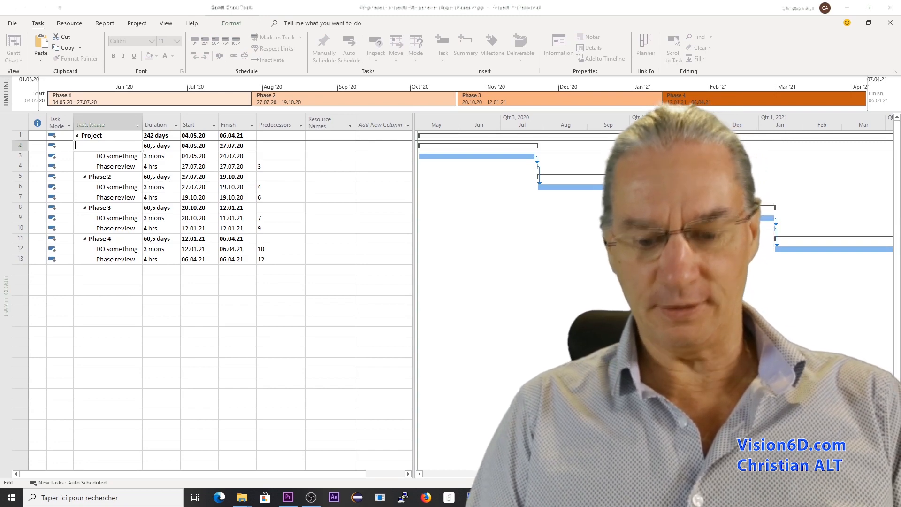
type("Phase politique")
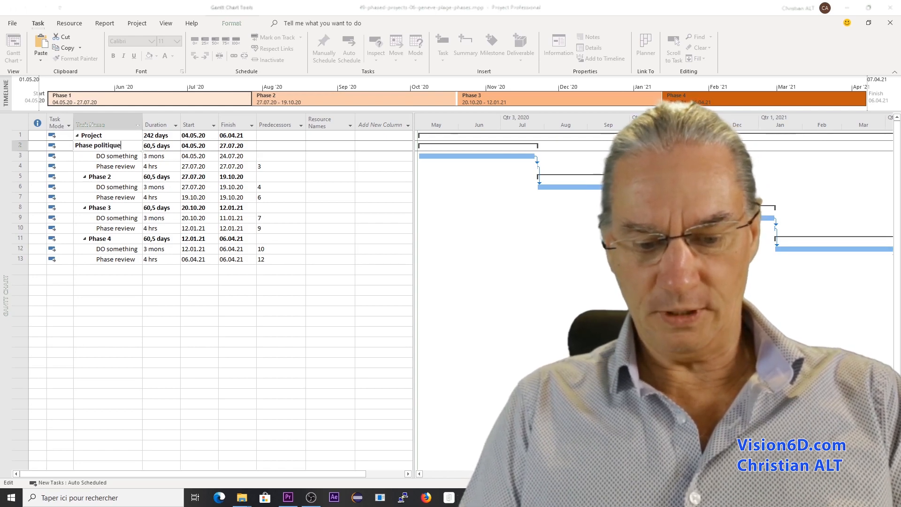
key("Return")
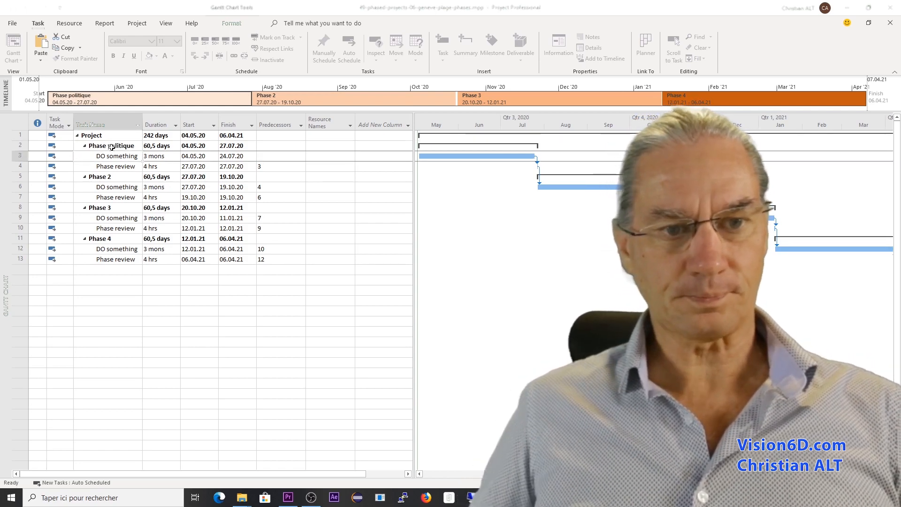
- Rename the Phase 2 summary task as "Phase Oppositions" in the task table
left_click(104, 179)
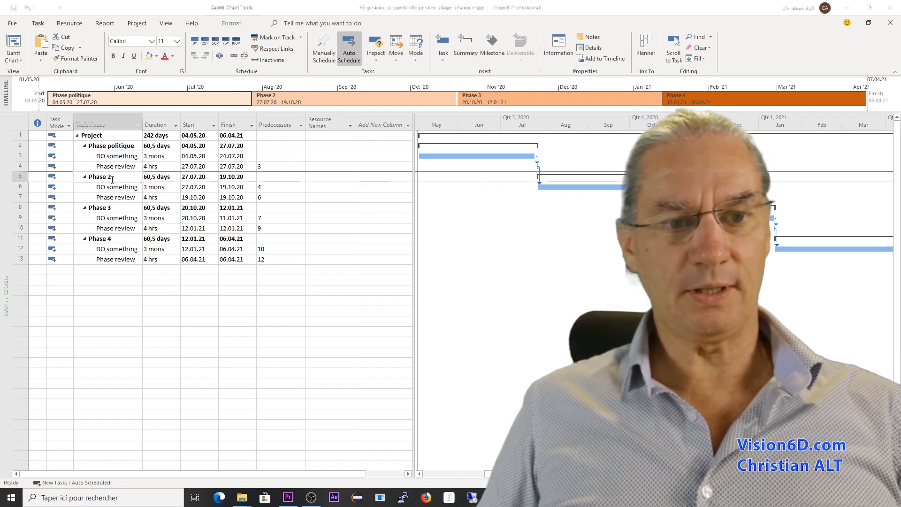
left_click(112, 179)
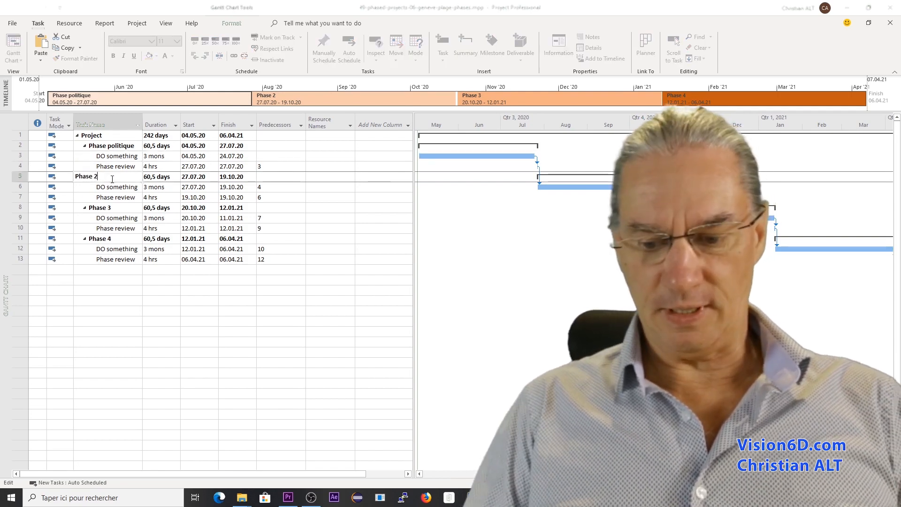
type("Opp")
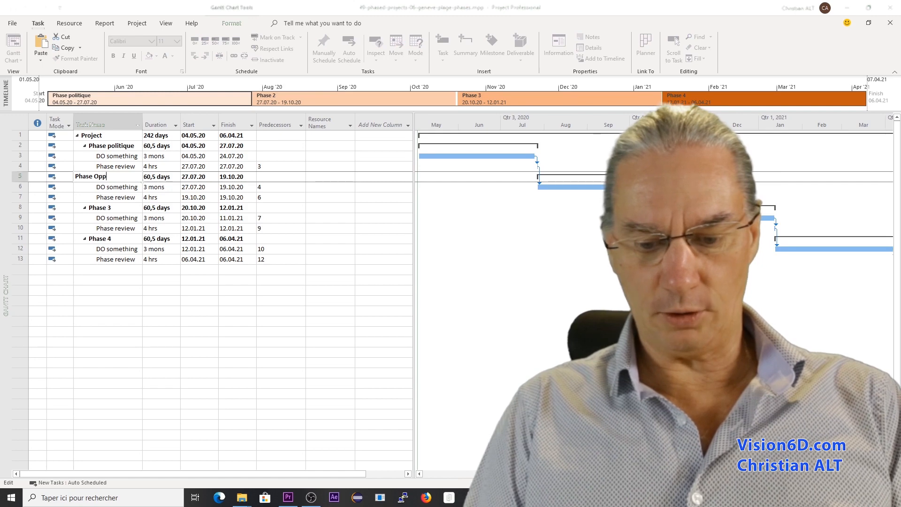
type("ositions")
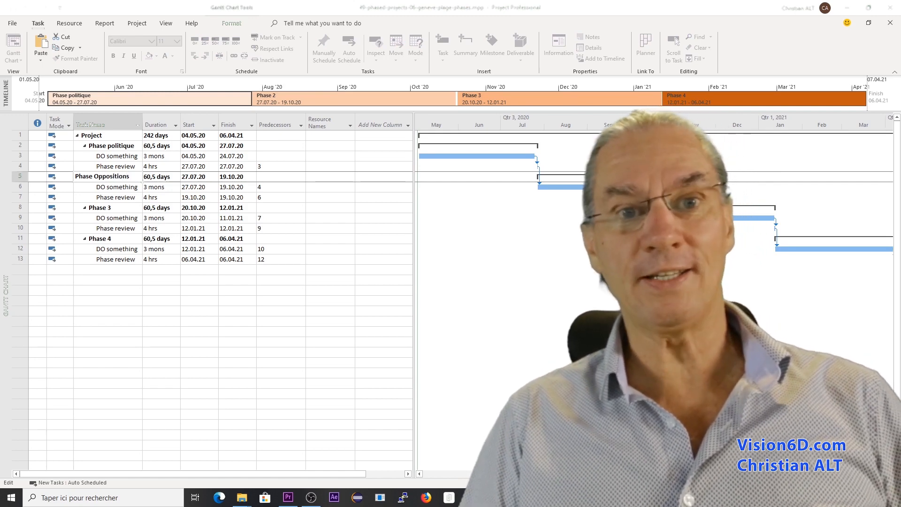
key("Return")
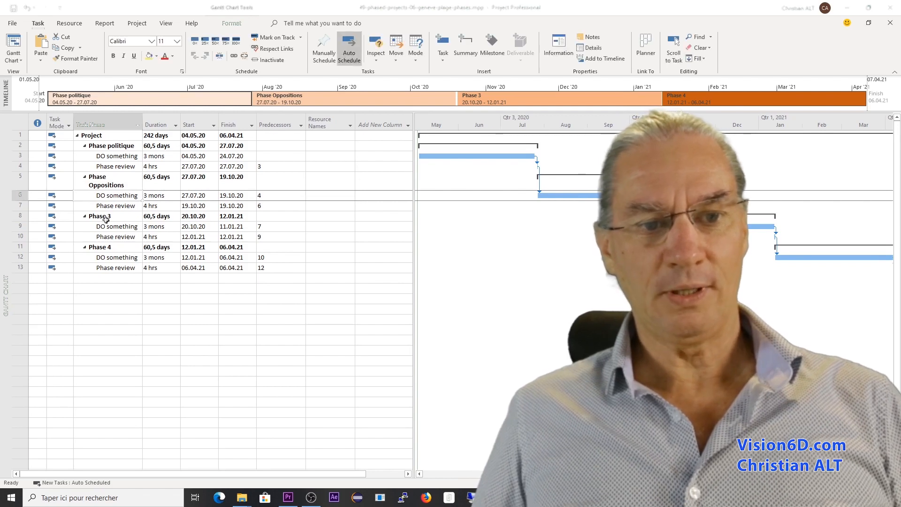
- Rename the Phase 3 summary task as "Phase Appel d'offres" in the task table
left_click(106, 220)
left_click(112, 218)
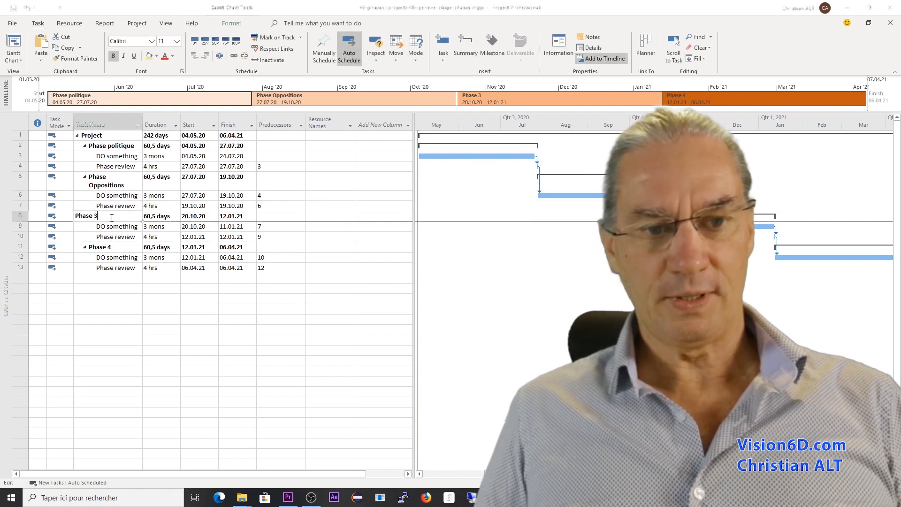
key("BackSpace")
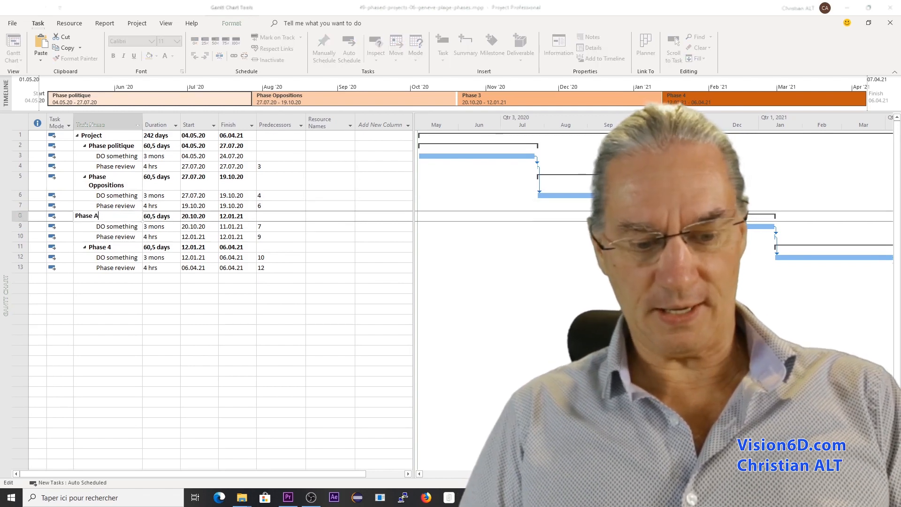
type("Appel d'offres")
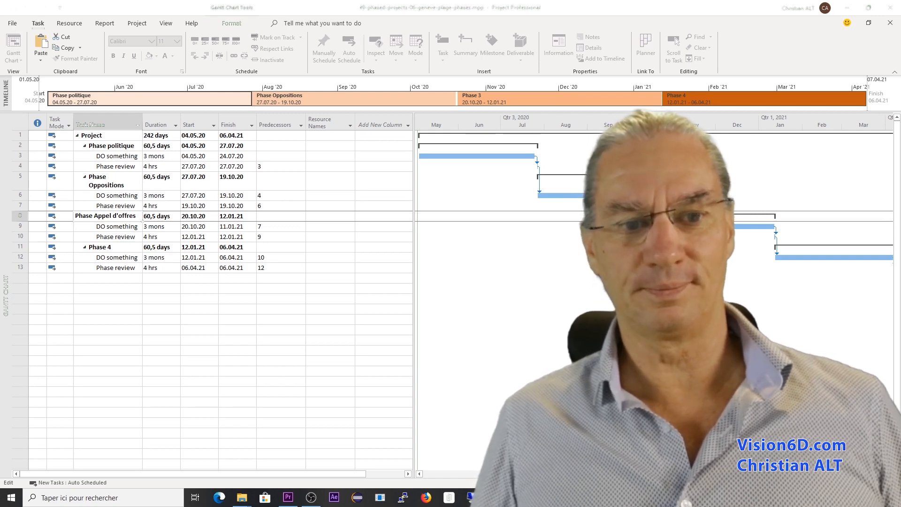
key("Return")
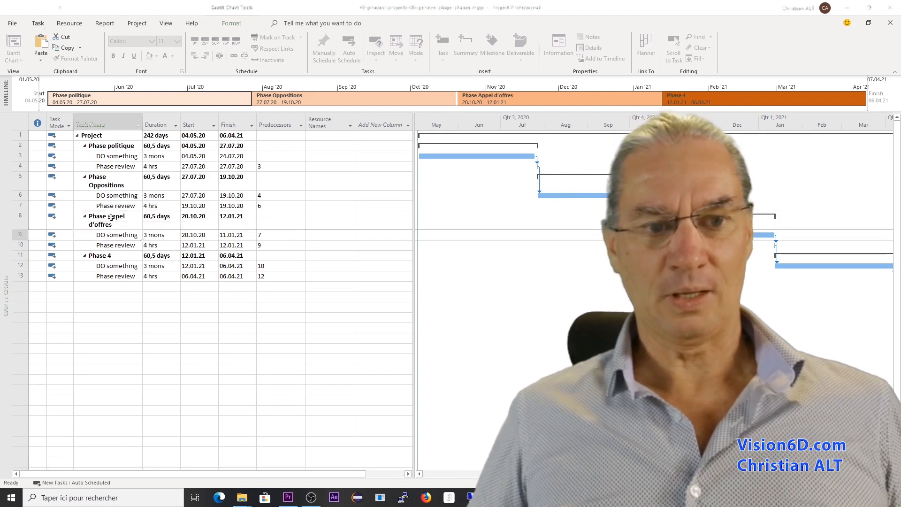
- Rename the Phase 4 summary task, replacing its number with a descriptive name that begins with "CO"
left_click(119, 256)
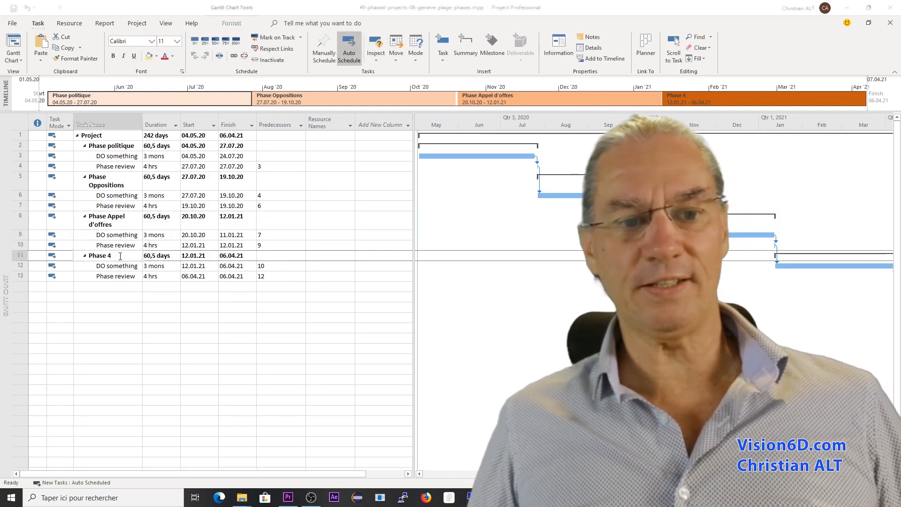
left_click(115, 254)
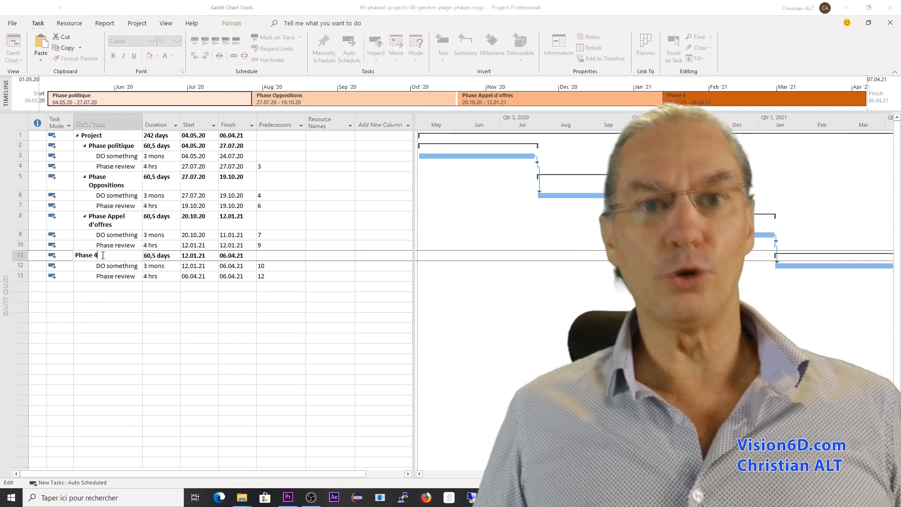
key("BackSpace")
type("Co")
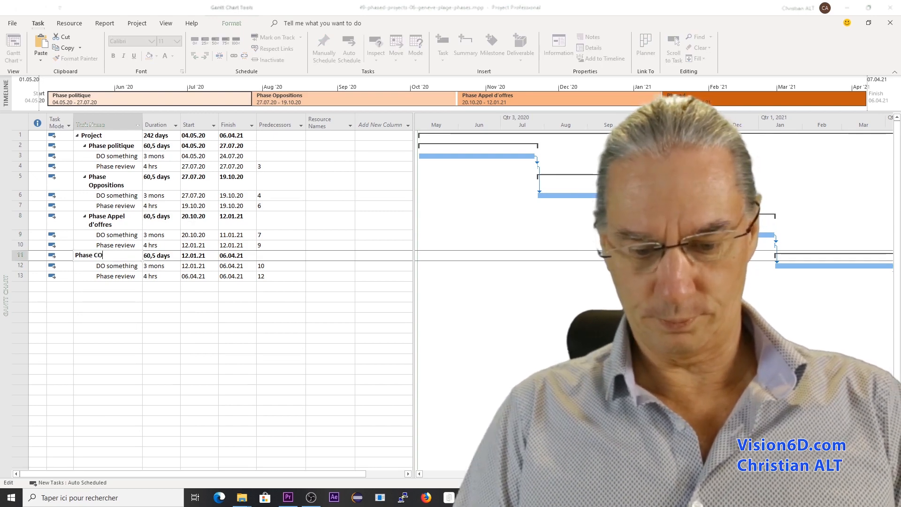